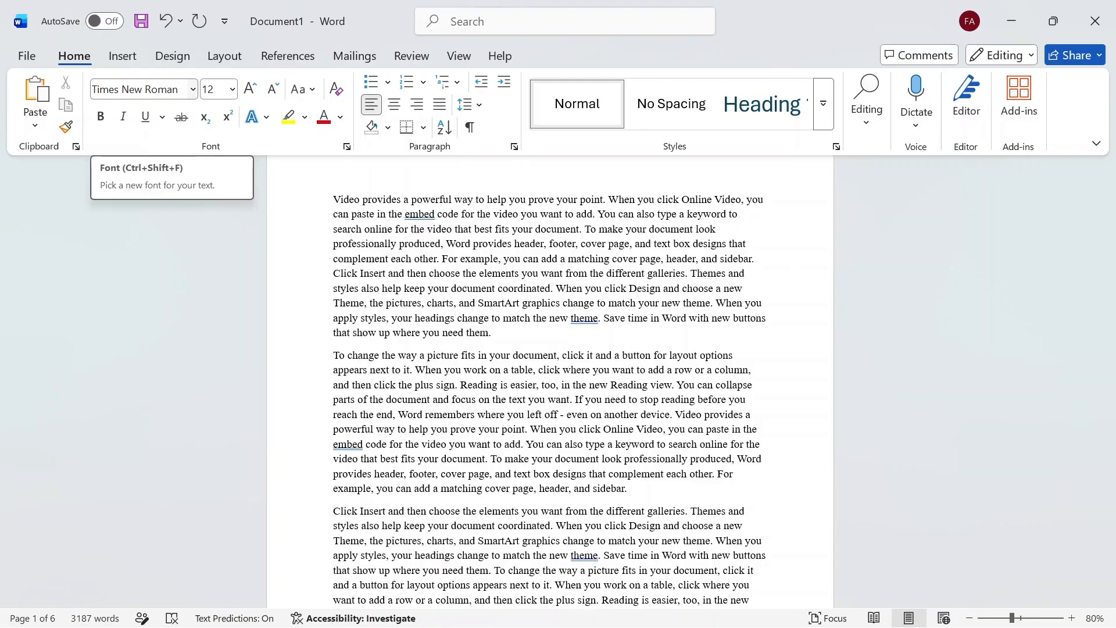
Look through the list of fonts available for the document text, from the theme fonts down to the Gill Sans families
click(193, 93)
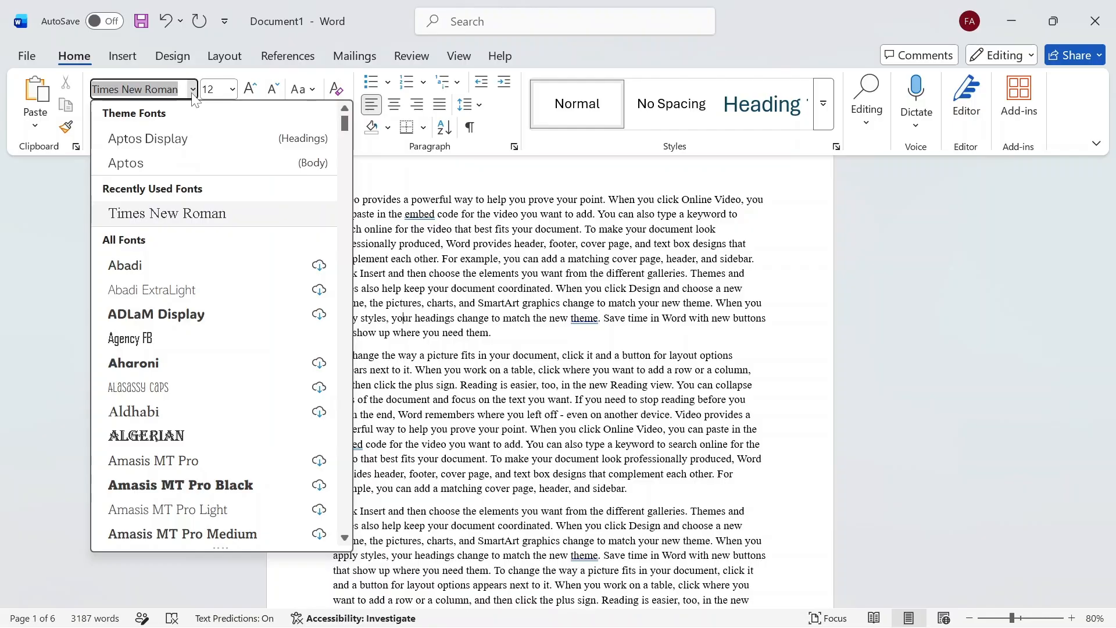
scroll(220, 335, down, 20)
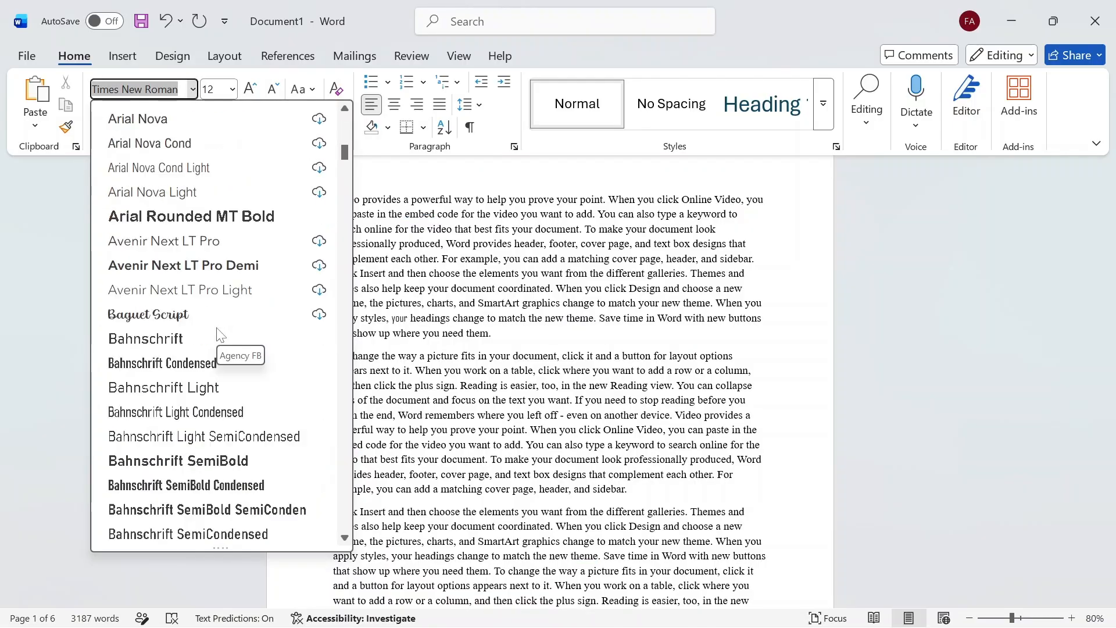
scroll(220, 335, down, 20)
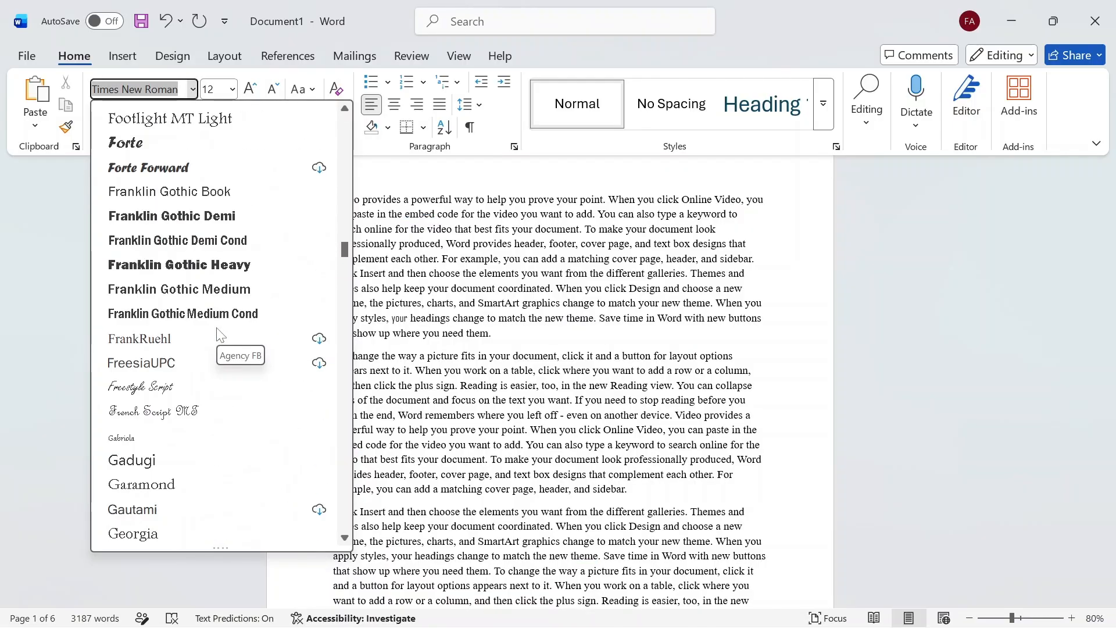
scroll(220, 335, down, 5)
scroll(220, 335, up, 20)
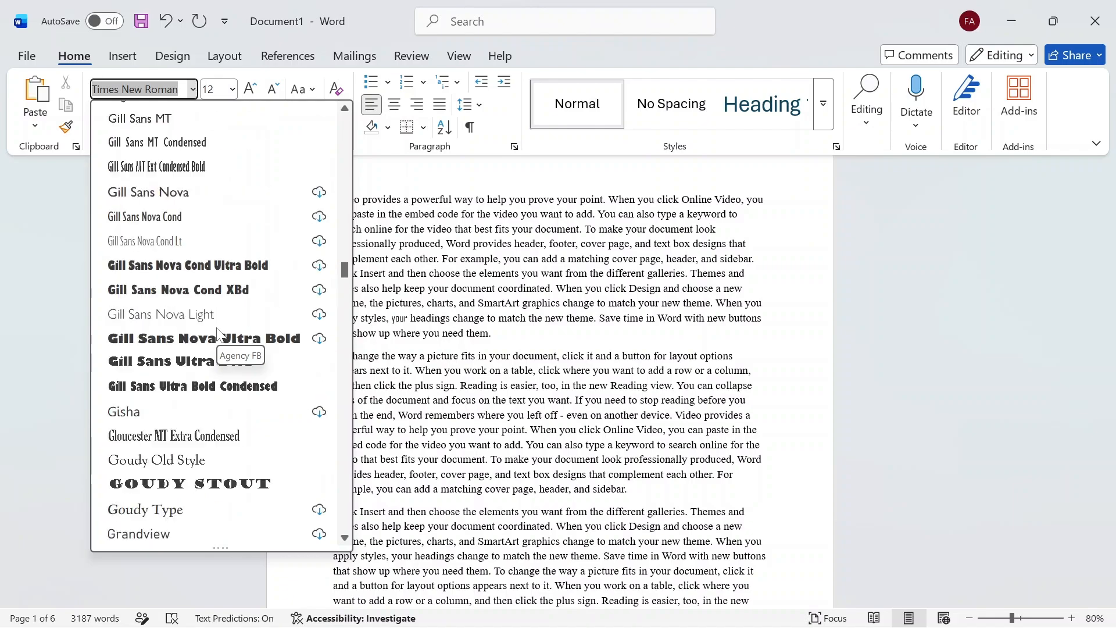
scroll(220, 336, up, 15)
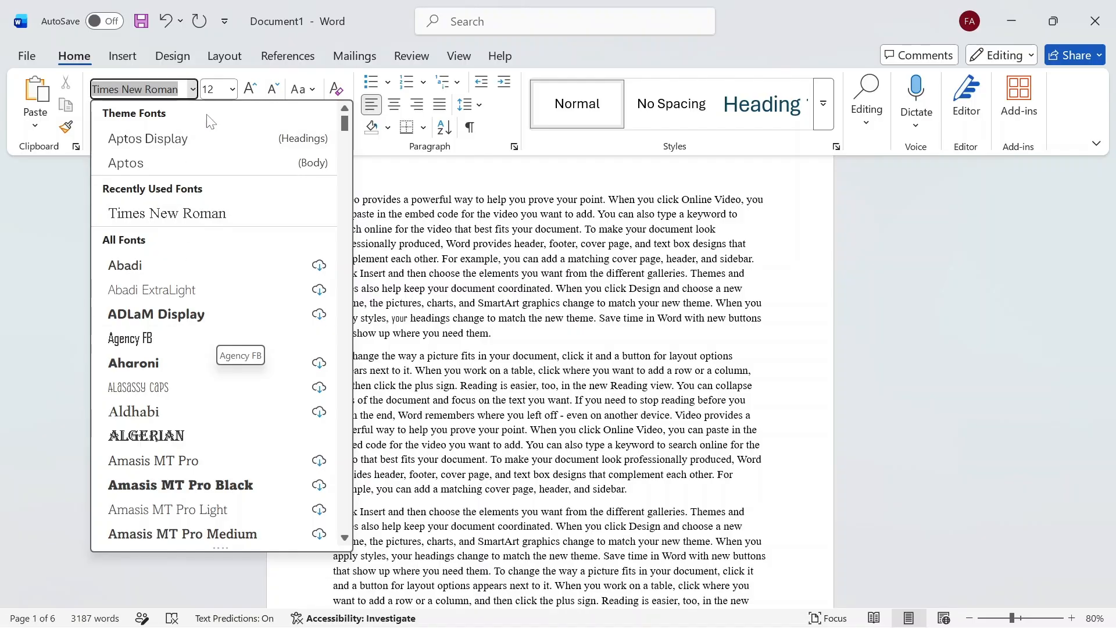
click(227, 93)
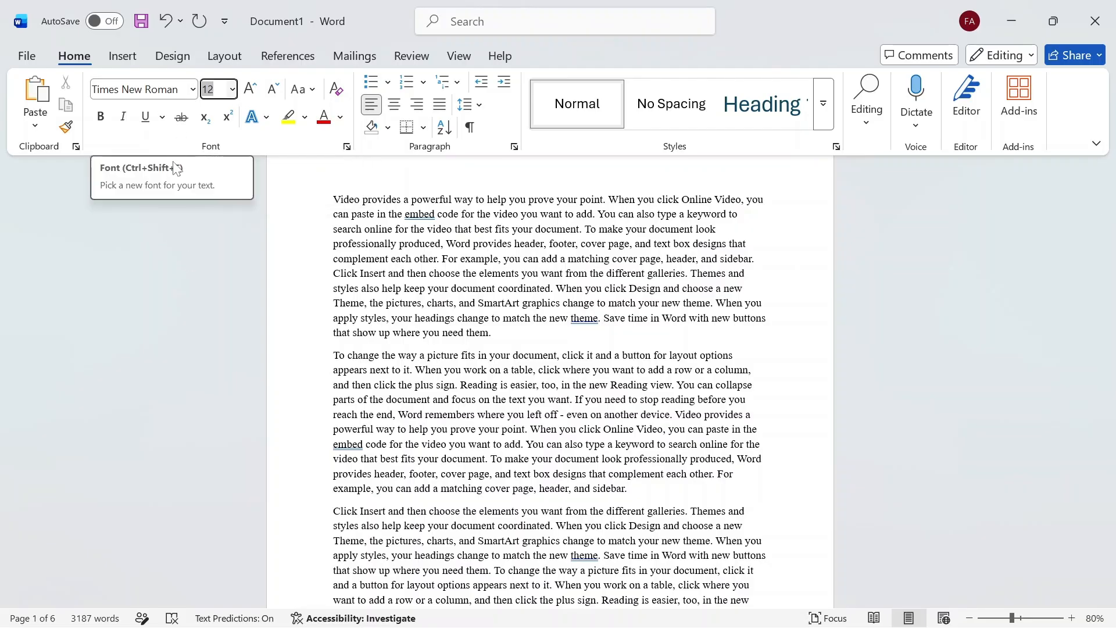
click(199, 265)
click(301, 356)
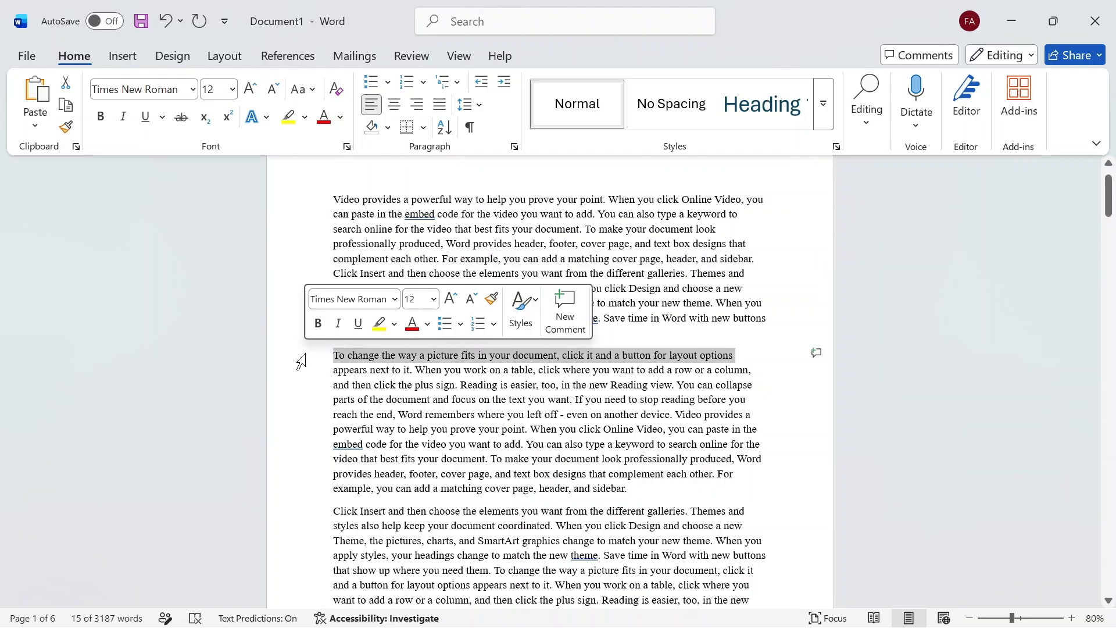
click(535, 355)
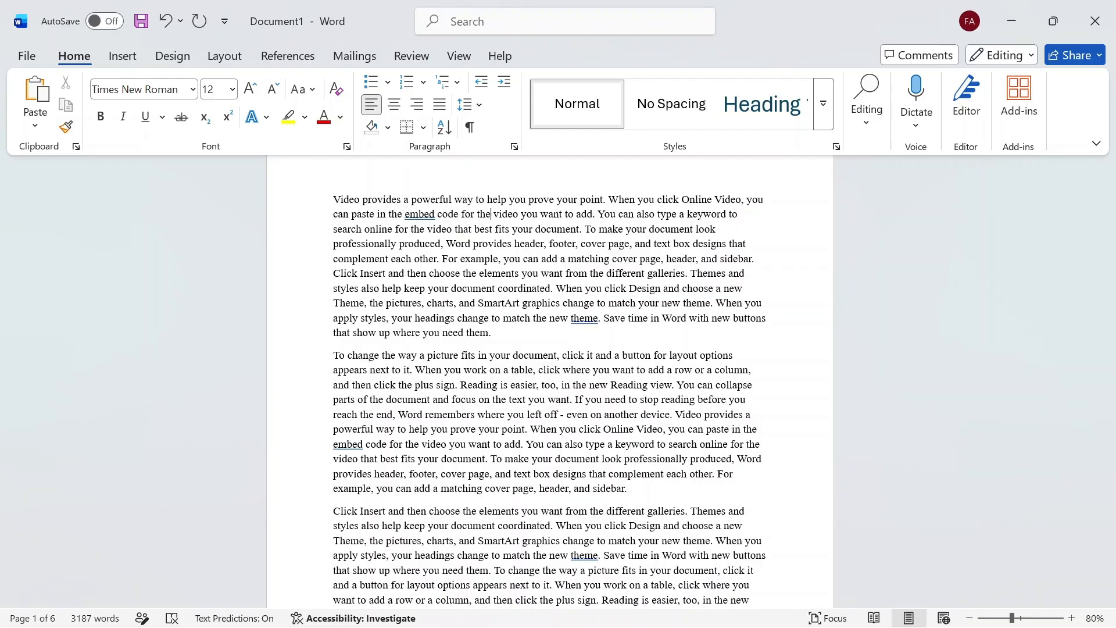
scroll(549, 382, down, 2)
scroll(550, 382, up, 3)
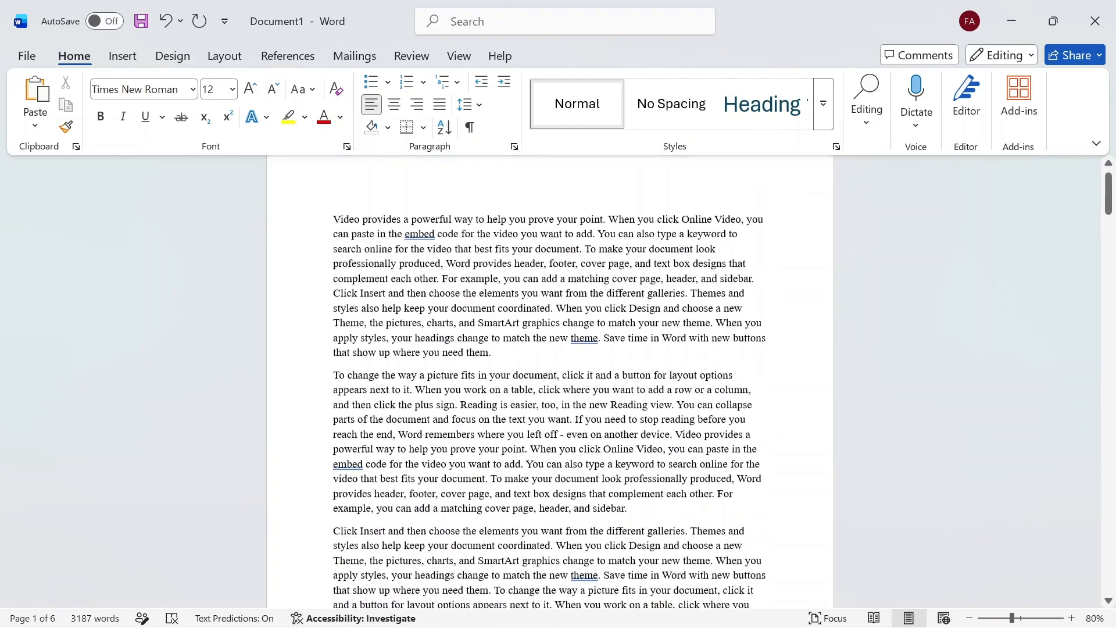
scroll(549, 382, down, 2)
scroll(549, 382, up, 3)
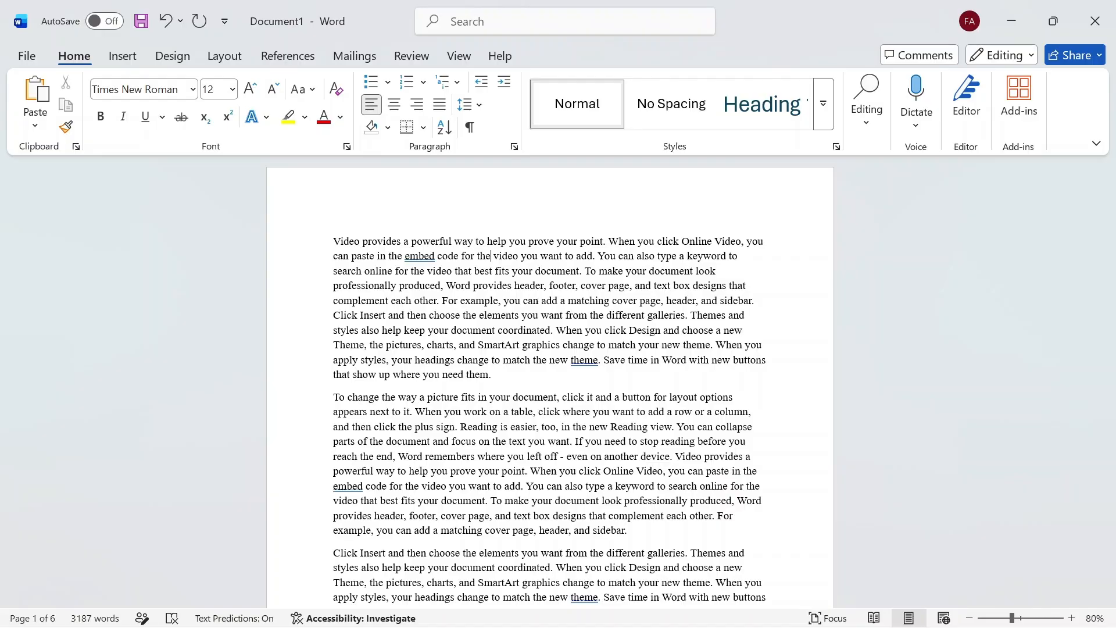
Try the Abadi and ADLaM Display fonts at the insertion point without selecting any text, and return to Times New Roman
click(192, 89)
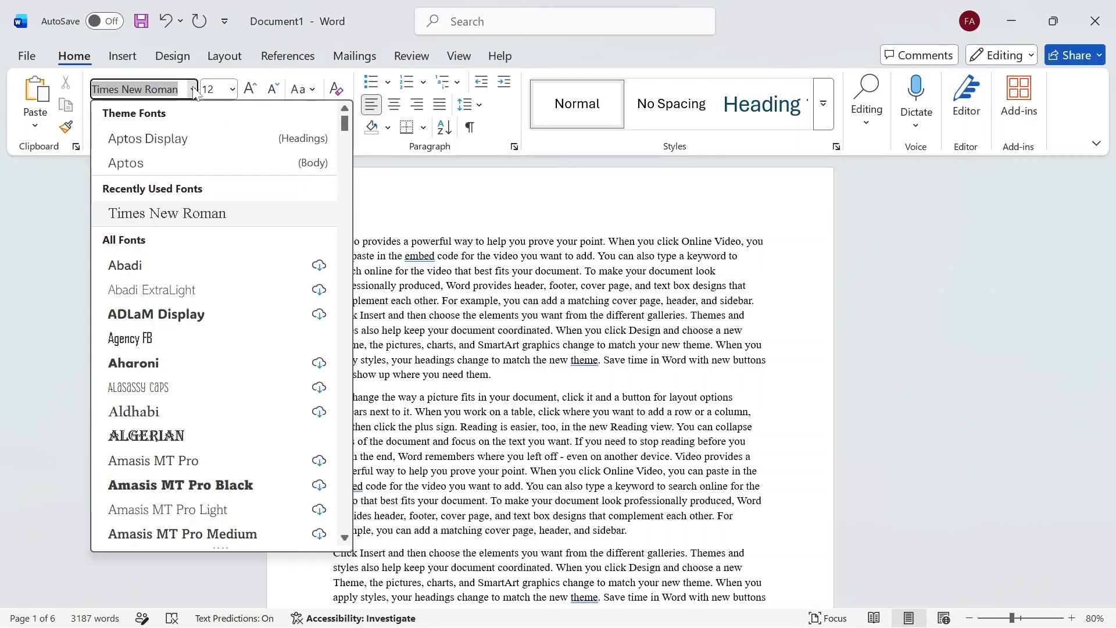
click(137, 266)
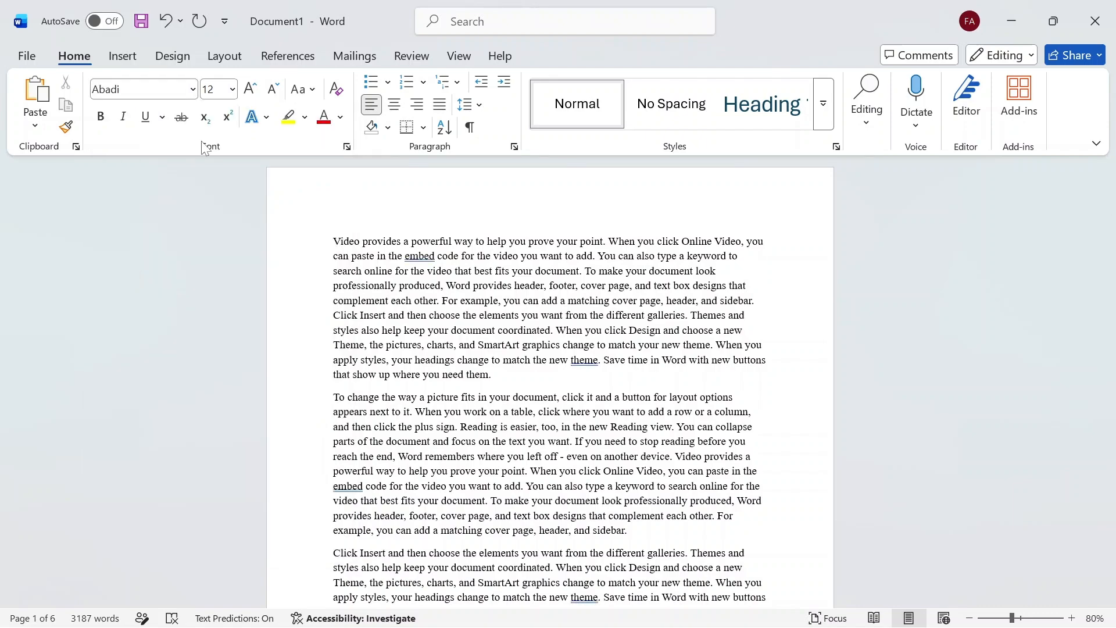
click(193, 89)
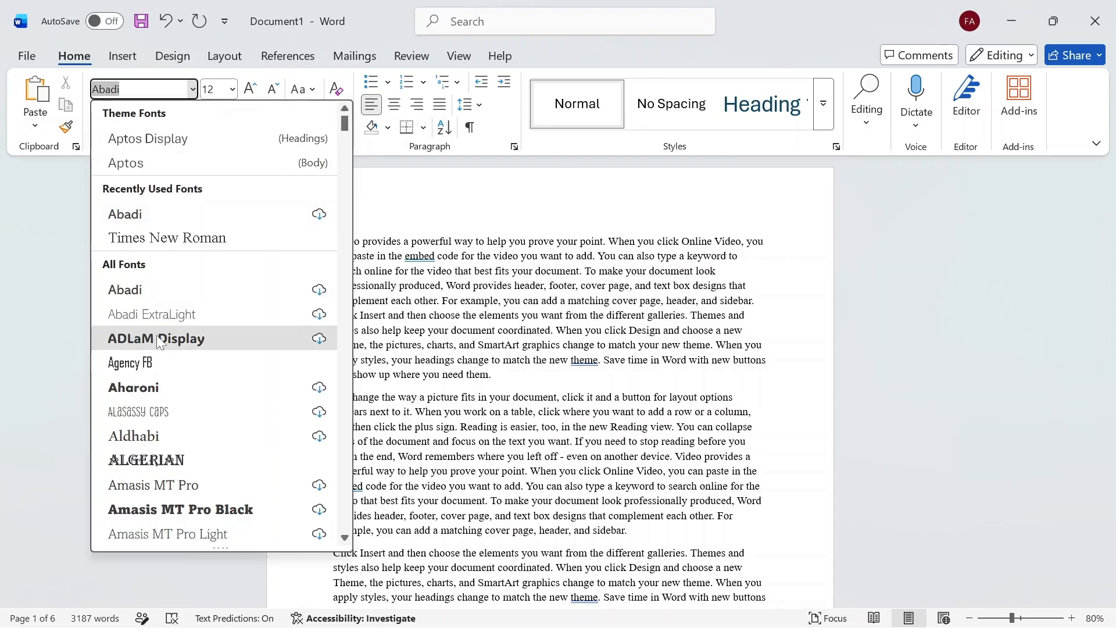
click(160, 340)
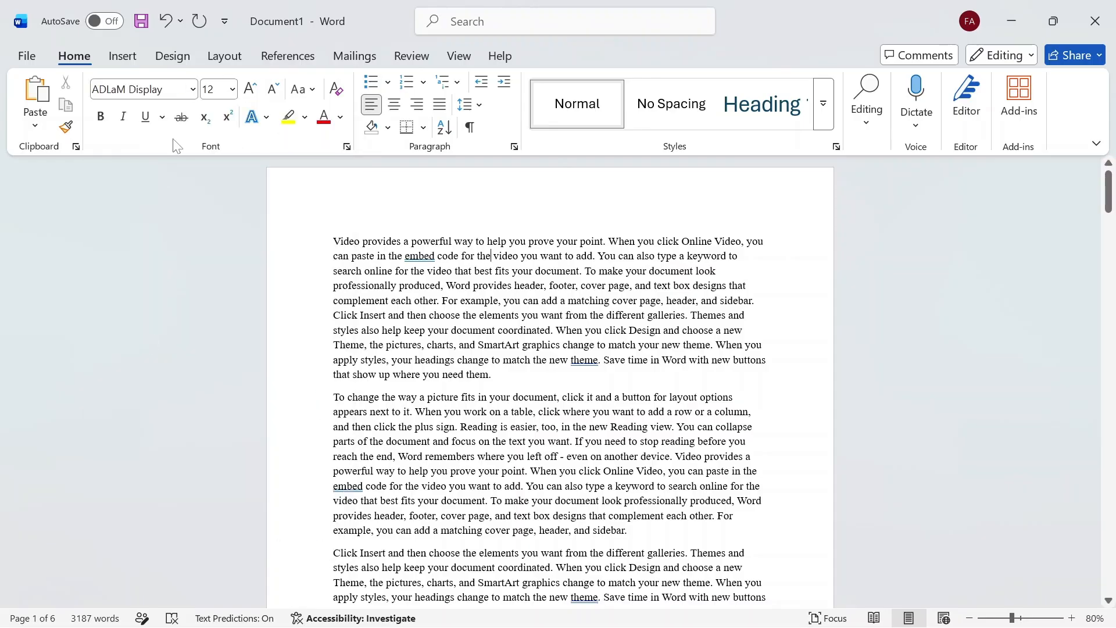
click(193, 89)
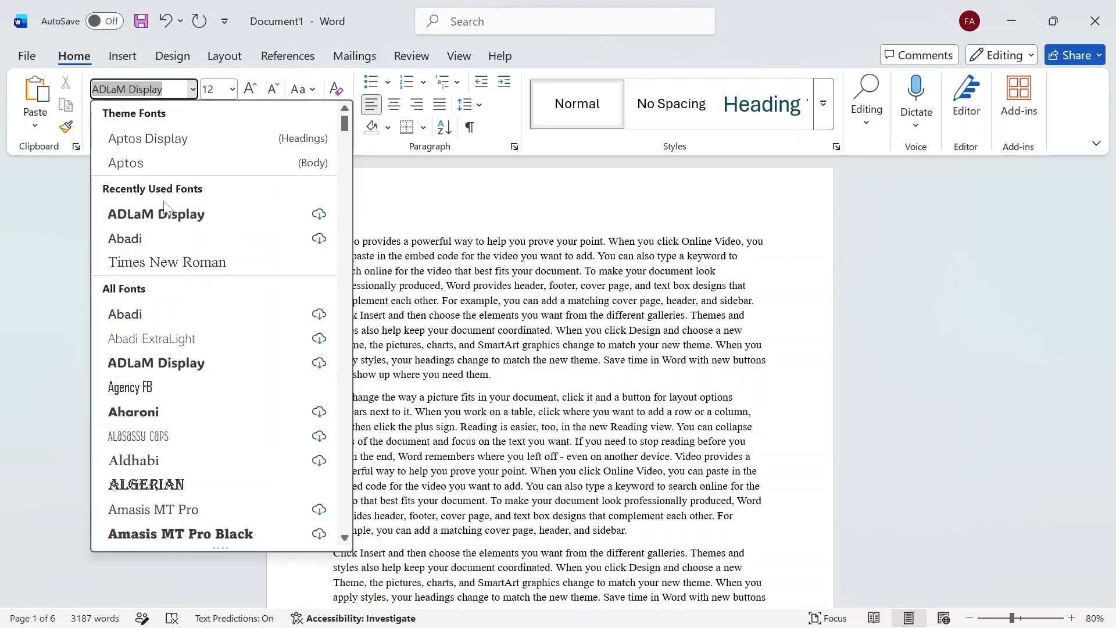
click(165, 275)
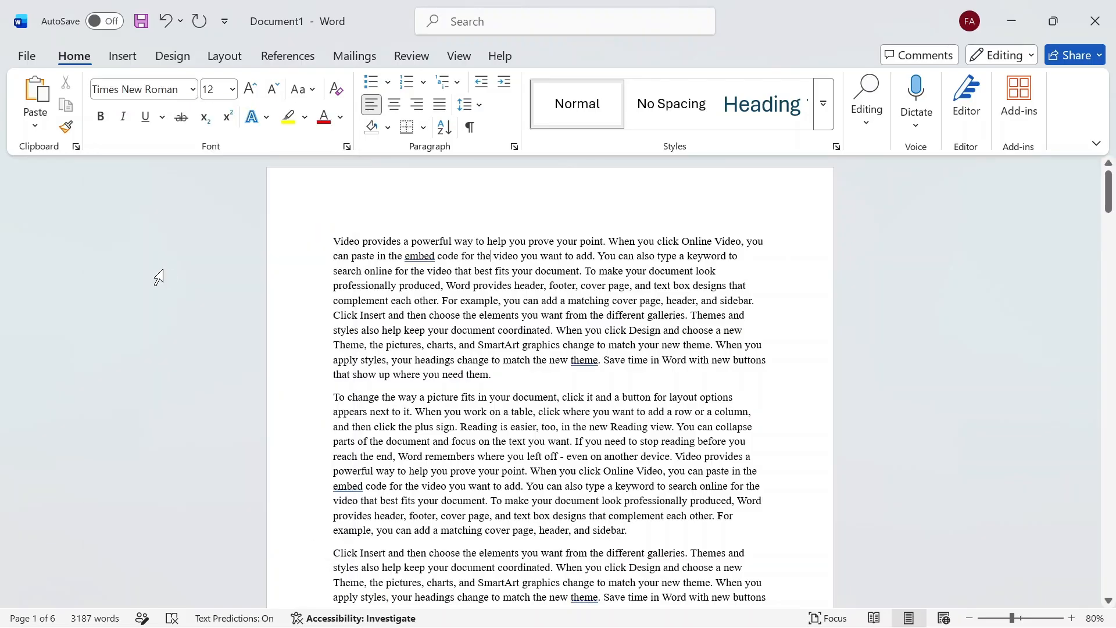
Select all the text in the document and set its font to Abadi
triple_click(303, 317)
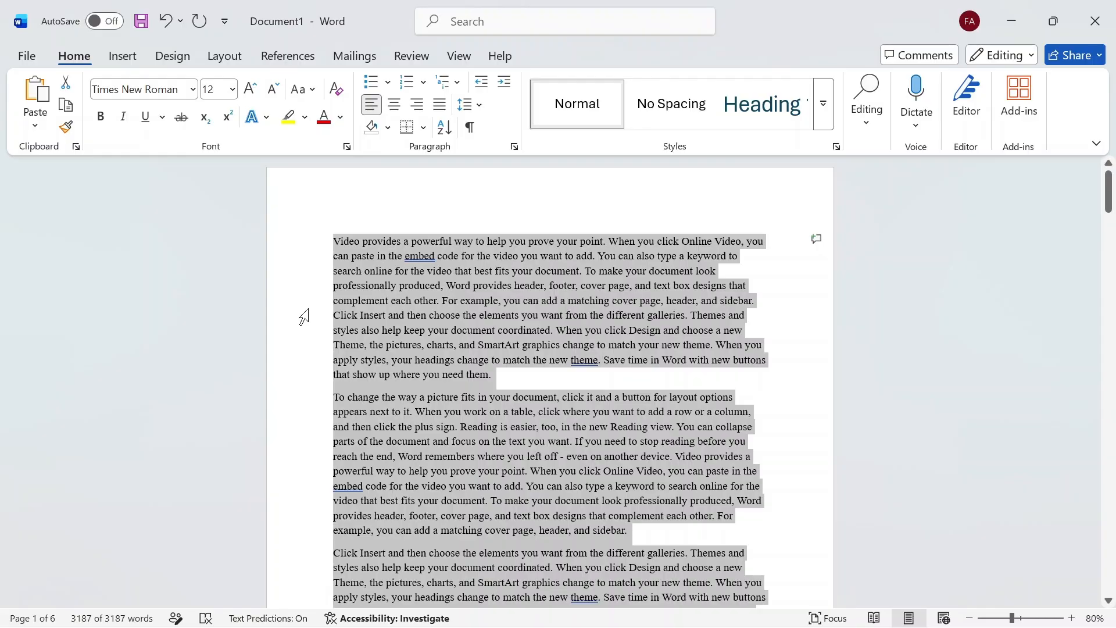
click(193, 93)
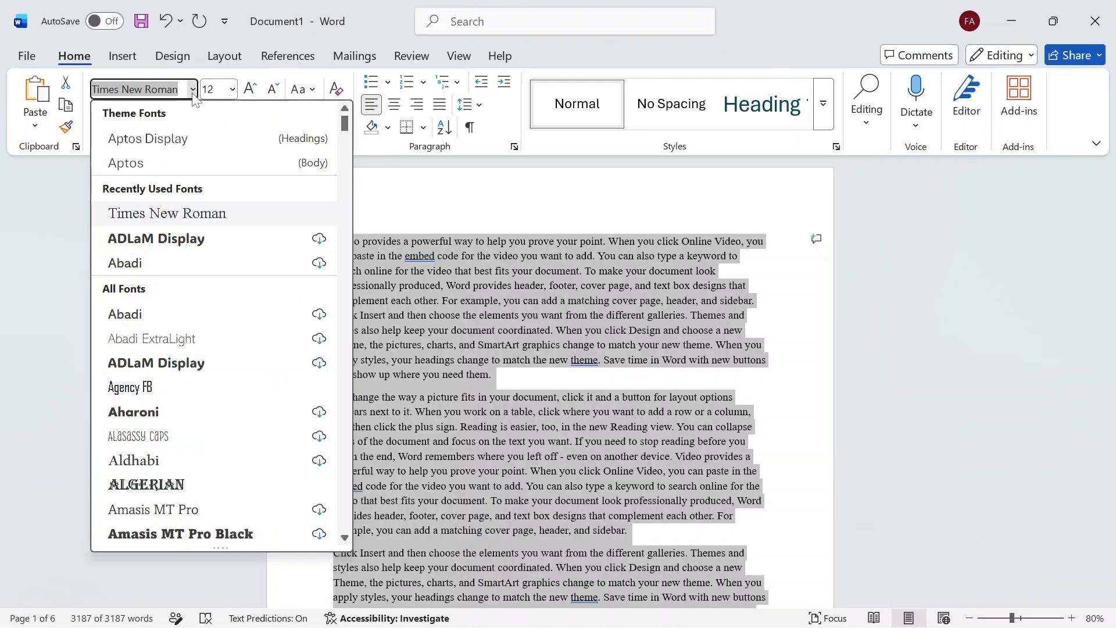
click(150, 263)
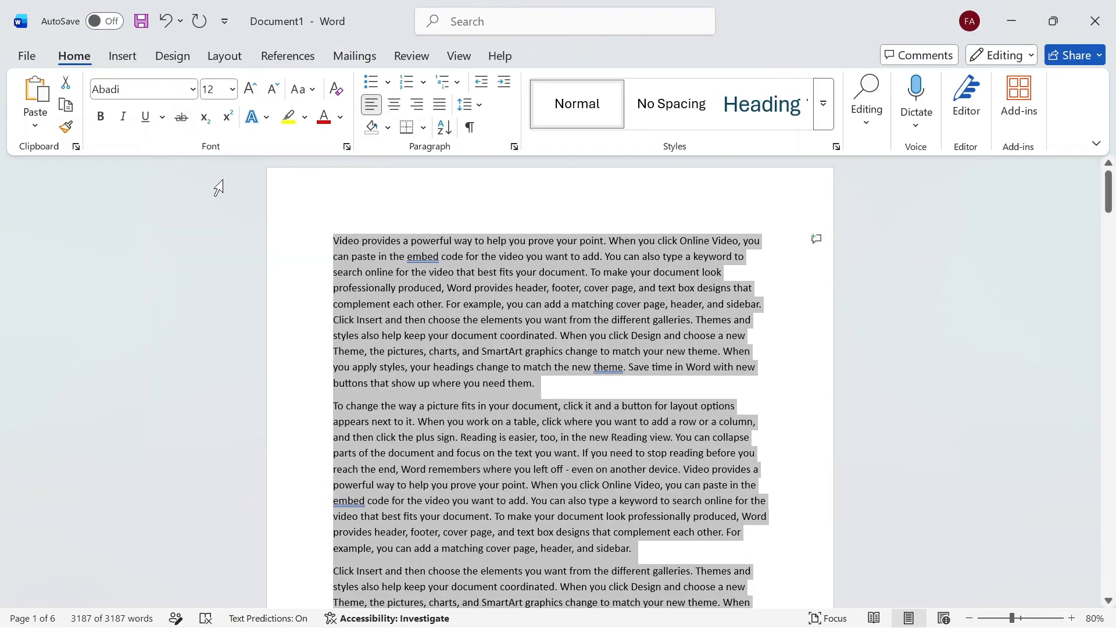
Change the font of the selected document text to Aptos Display, followed by Arial Black
click(188, 90)
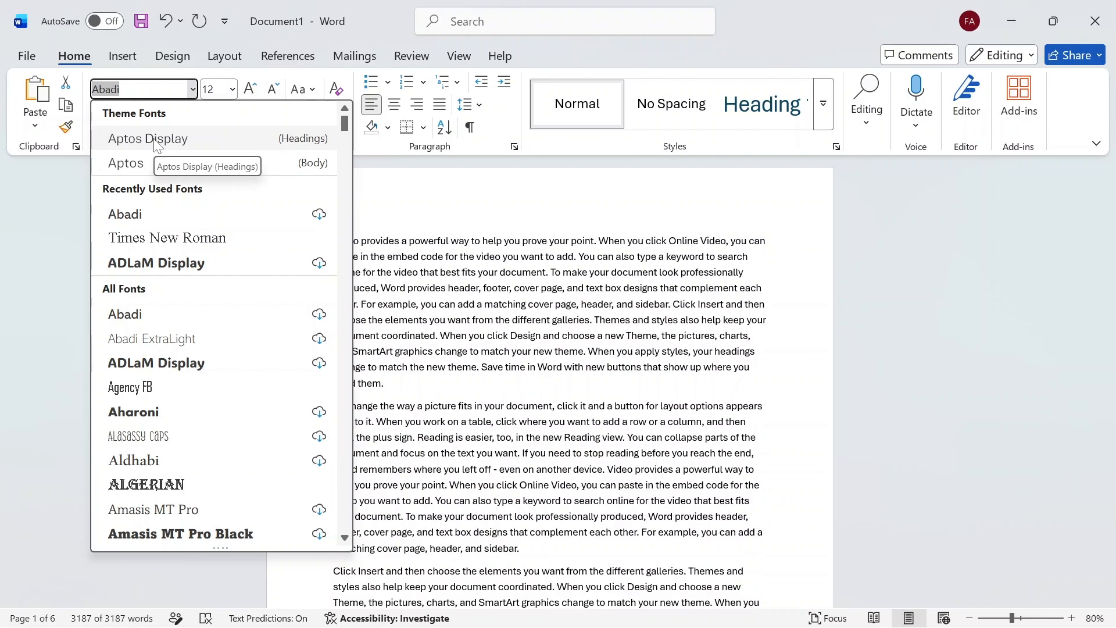
click(156, 140)
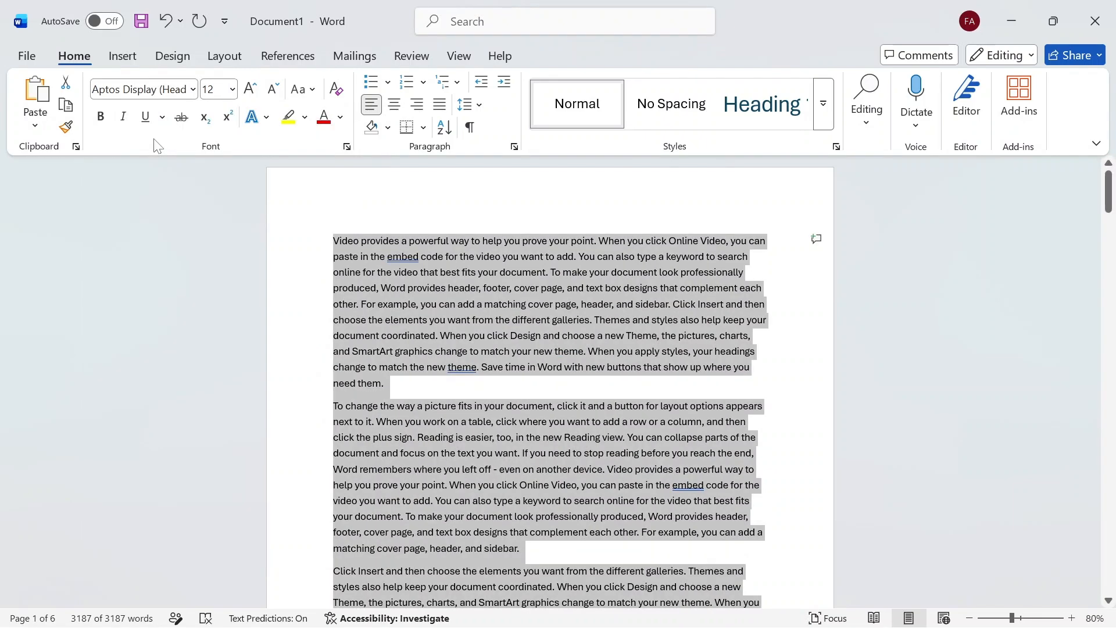
click(192, 90)
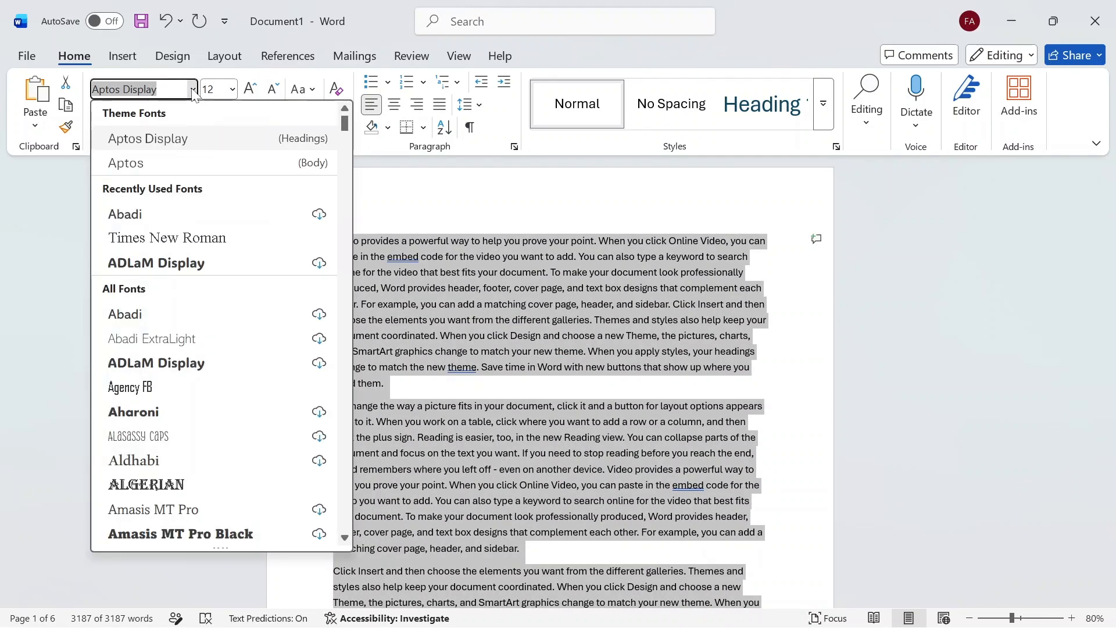
scroll(168, 365, down, 5)
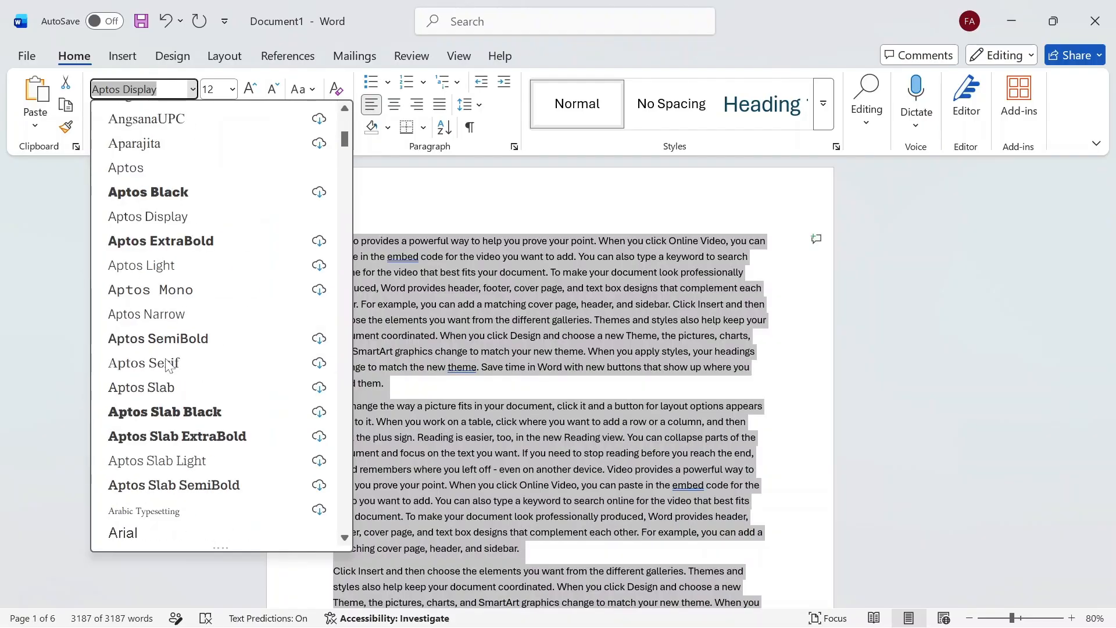
scroll(168, 365, down, 1)
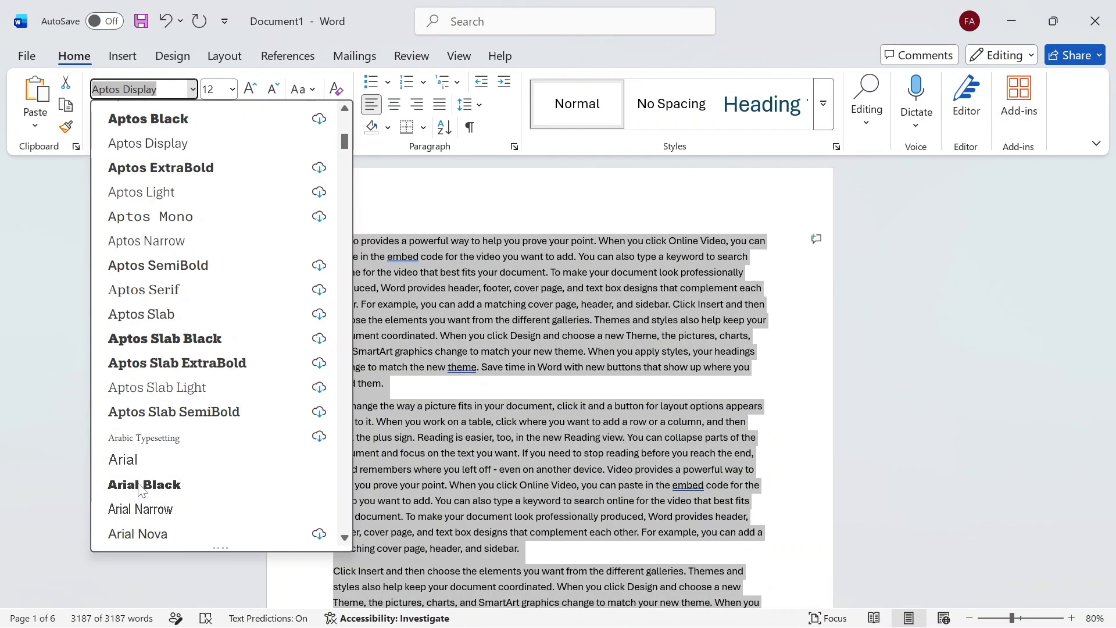
click(140, 487)
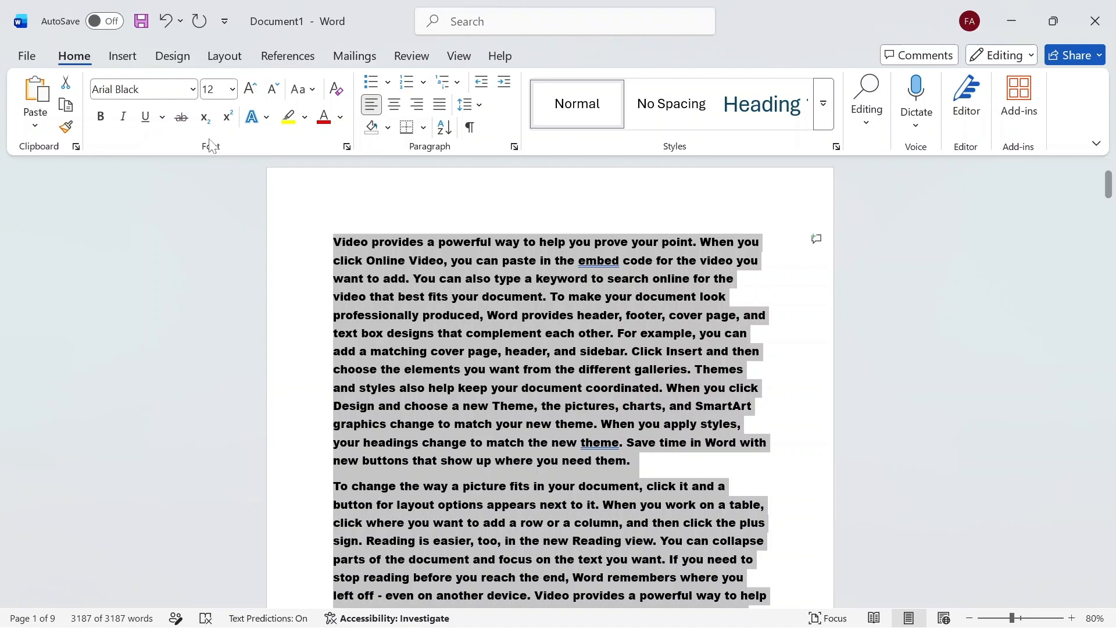
Set the font of the selected document text to Times New Roman by entering the font name
click(193, 90)
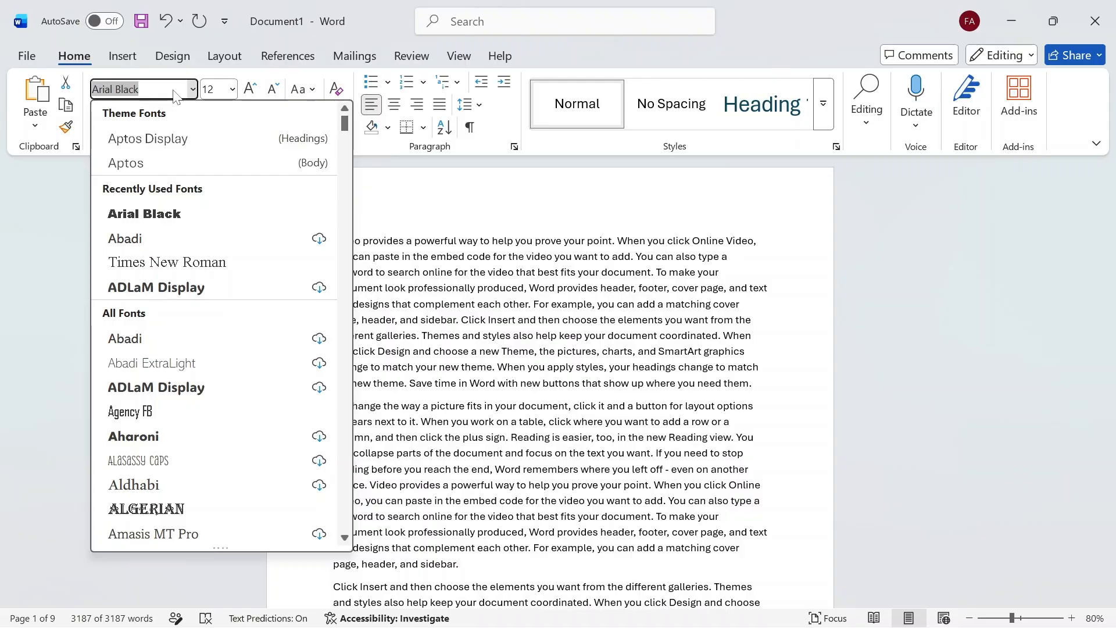
text(Times New Roman)
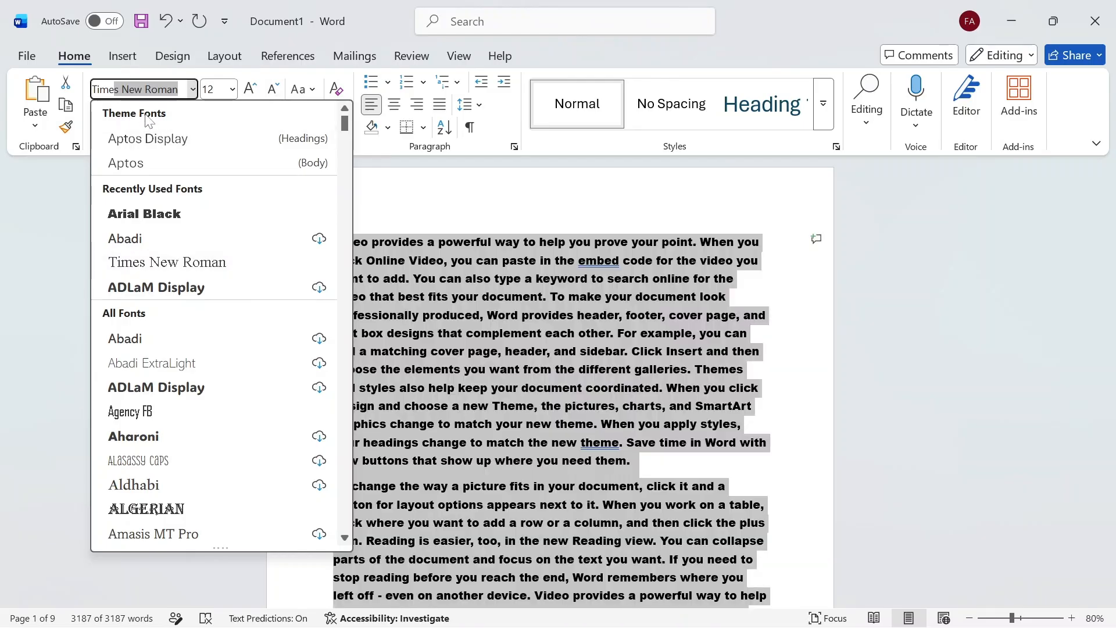
key(Return)
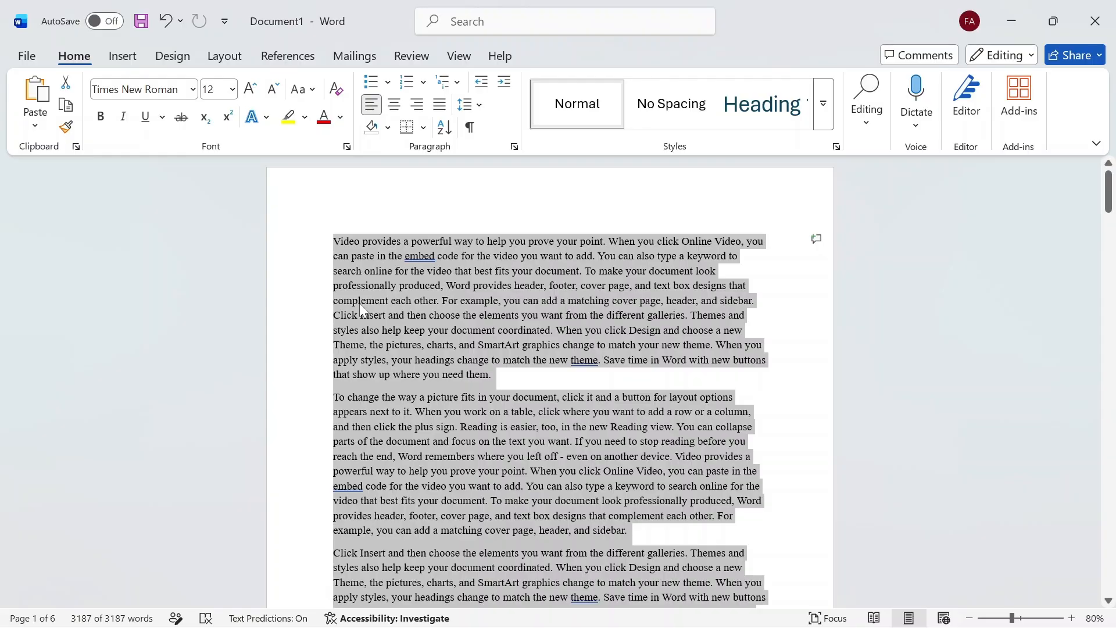
Set the font size of the selected document text to 11, followed by a custom size of 11.5
click(233, 90)
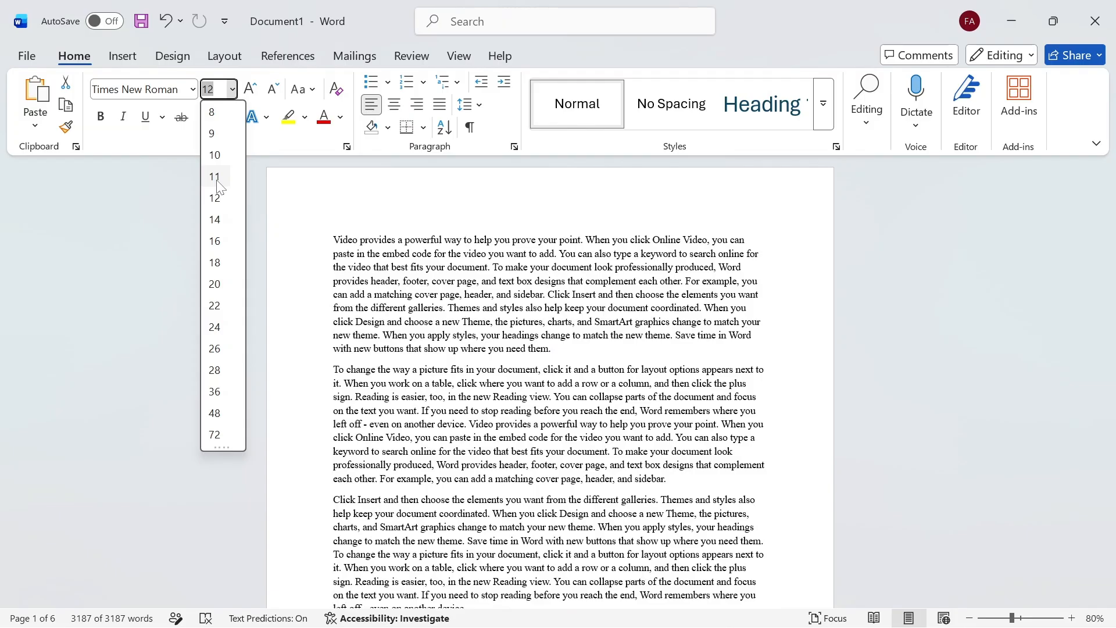
click(217, 178)
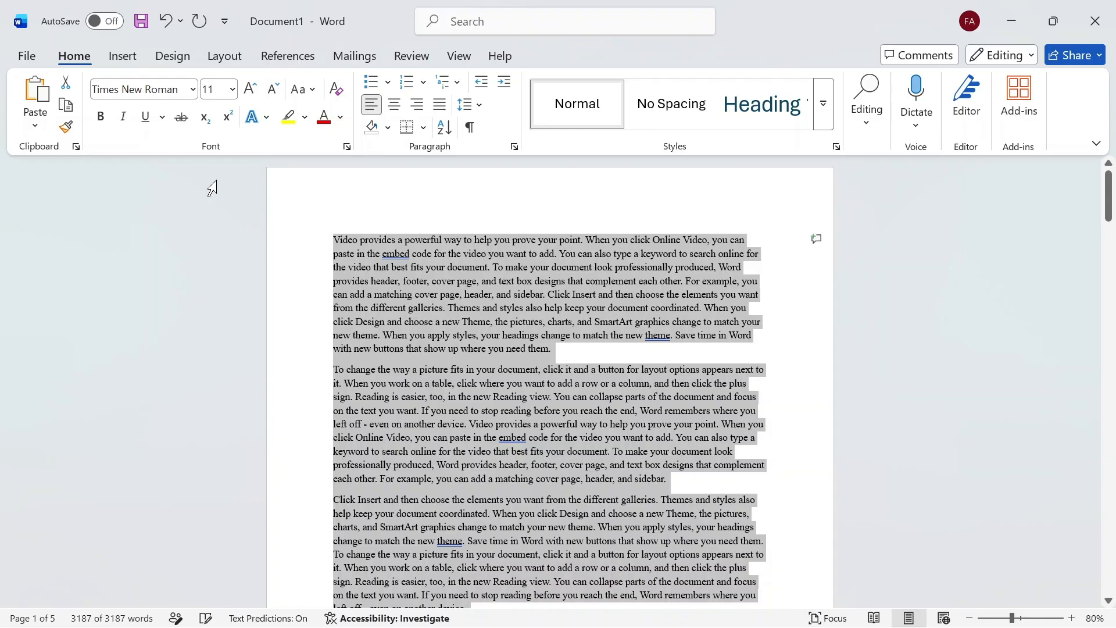
click(232, 89)
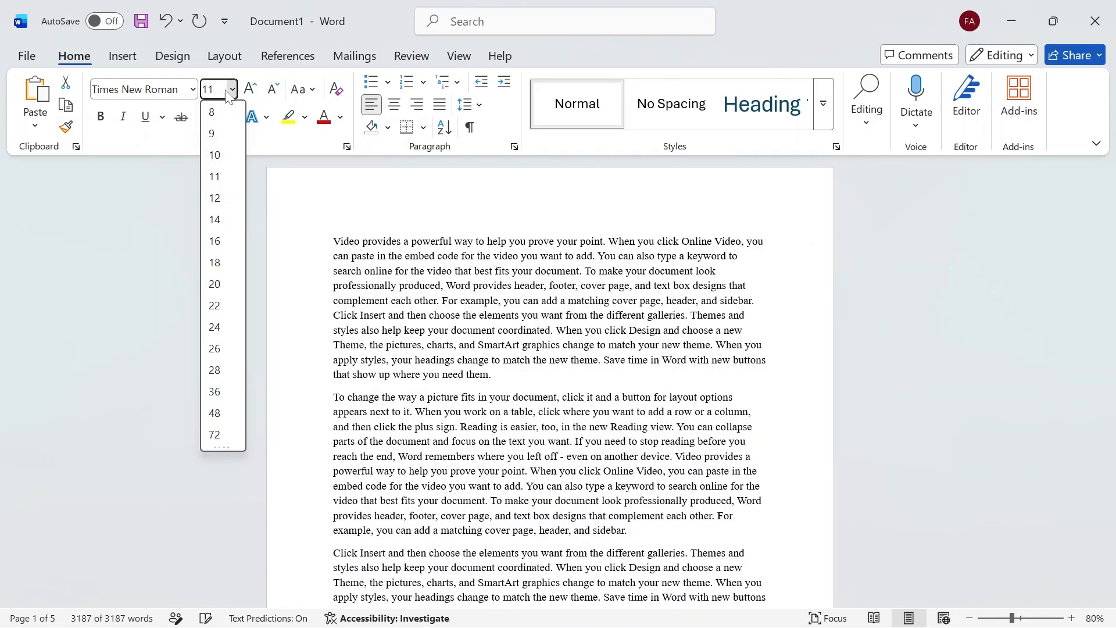
click(234, 91)
key(ctrl+shift+p)
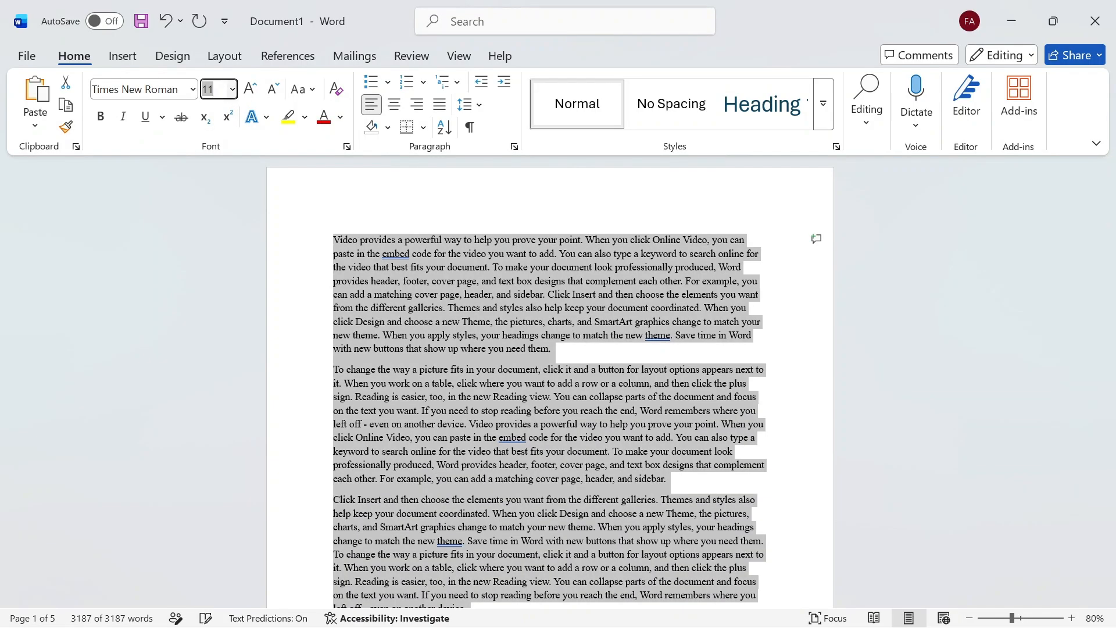
click(216, 90)
text(.5)
key(Return)
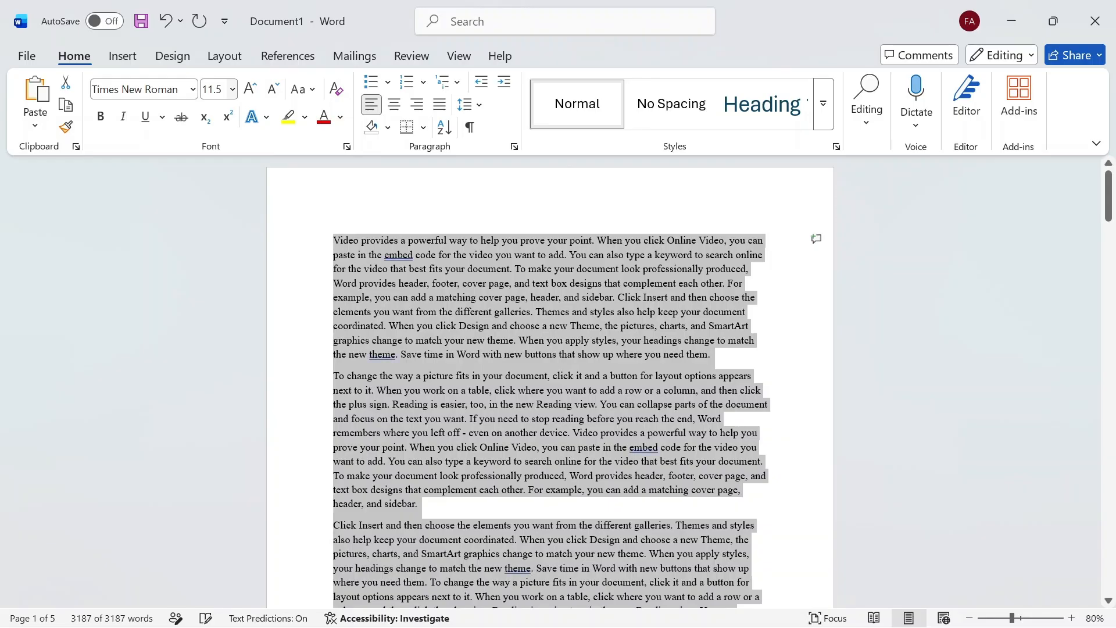
Set the font size of the selected document text to 12
click(233, 90)
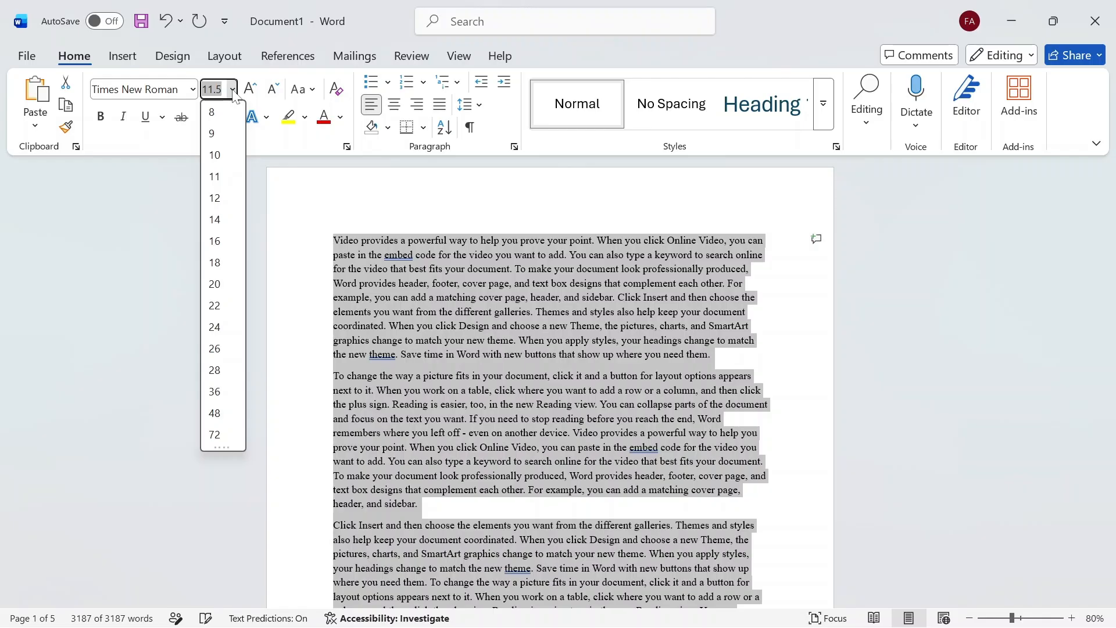
click(214, 199)
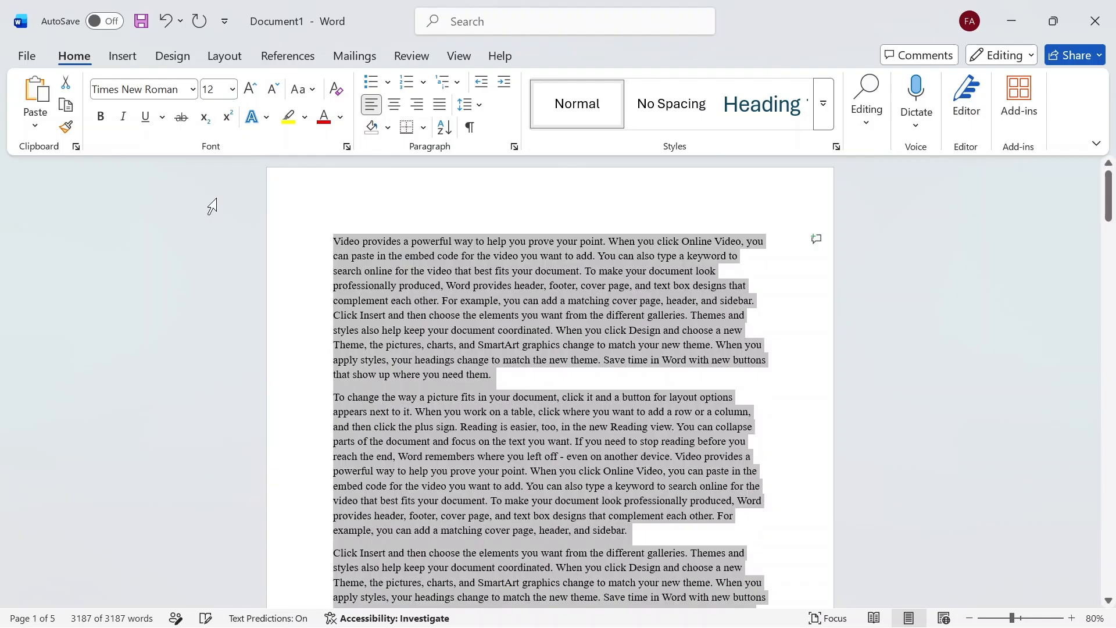
Set the font size of only the first line of the opening paragraph to 14
click(451, 315)
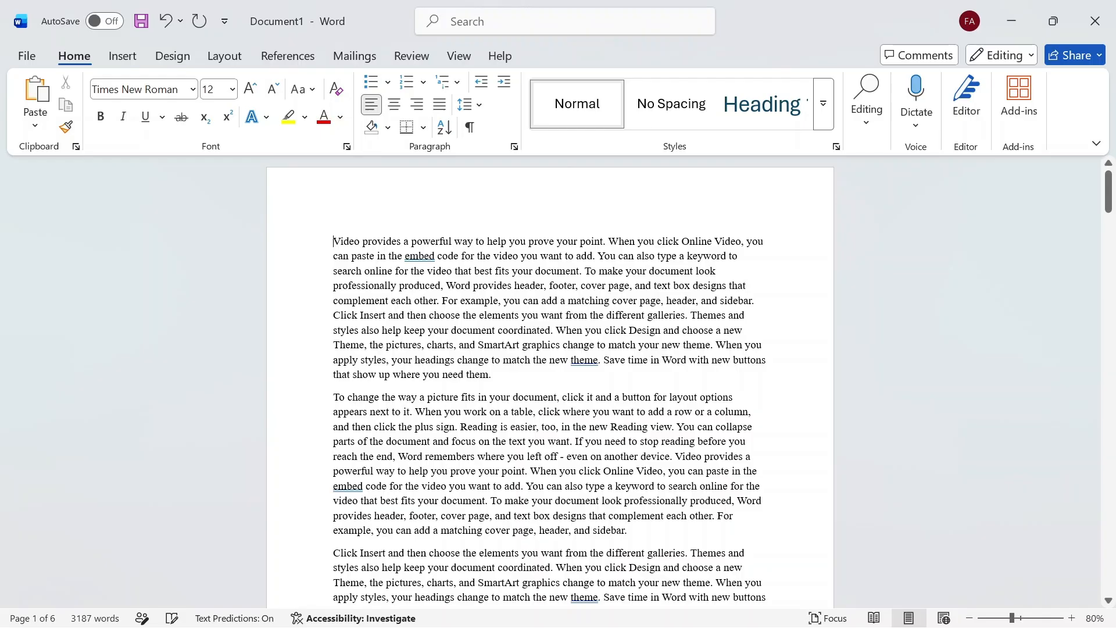
click(313, 247)
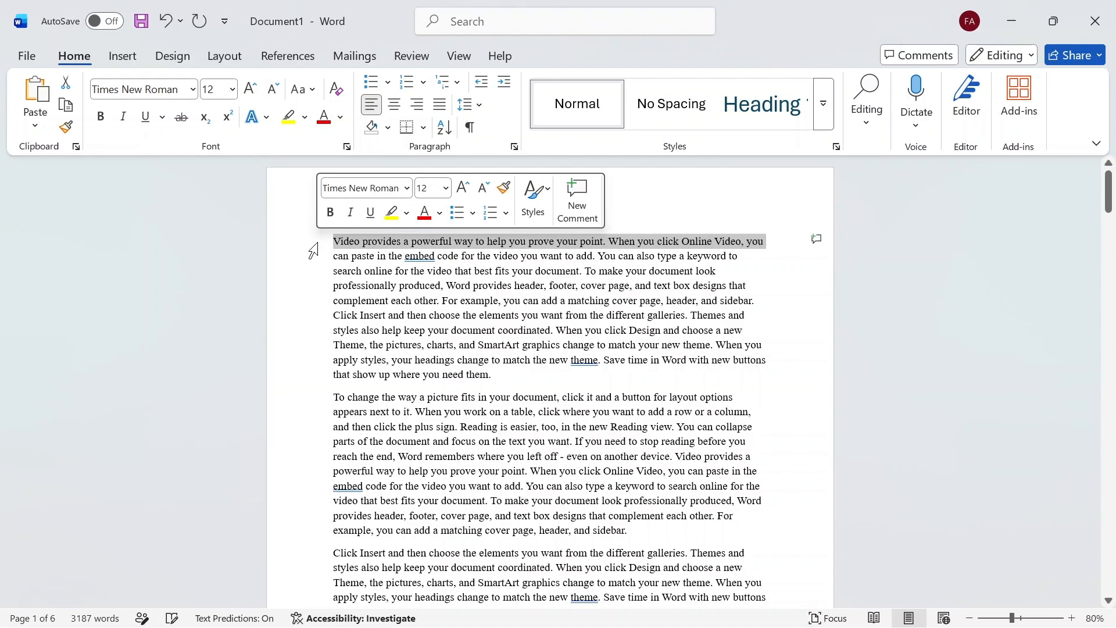
click(232, 90)
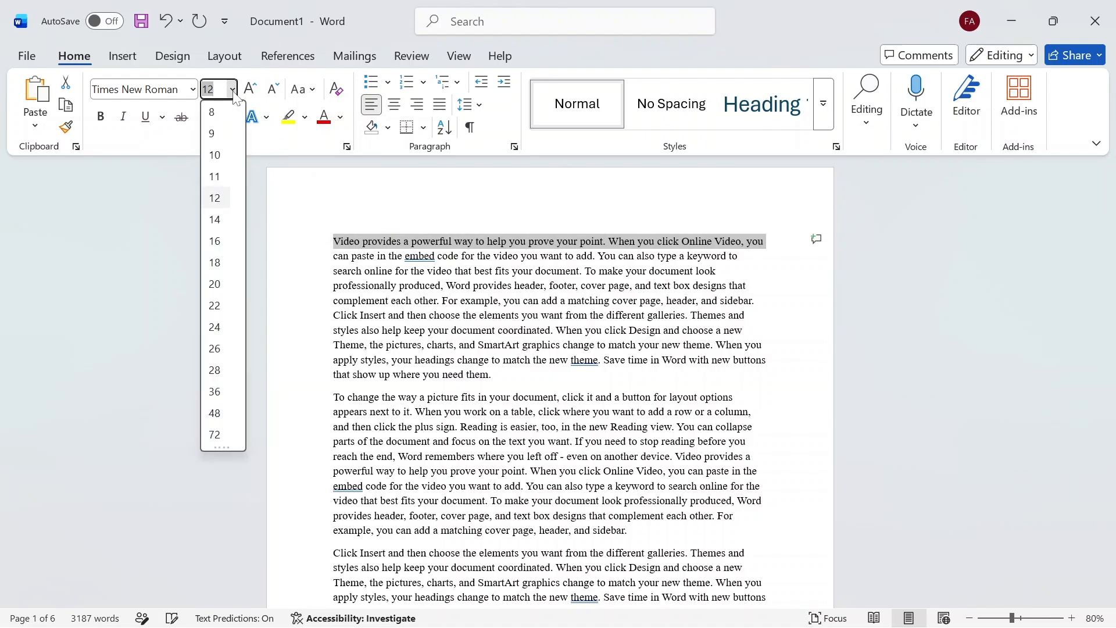
click(214, 219)
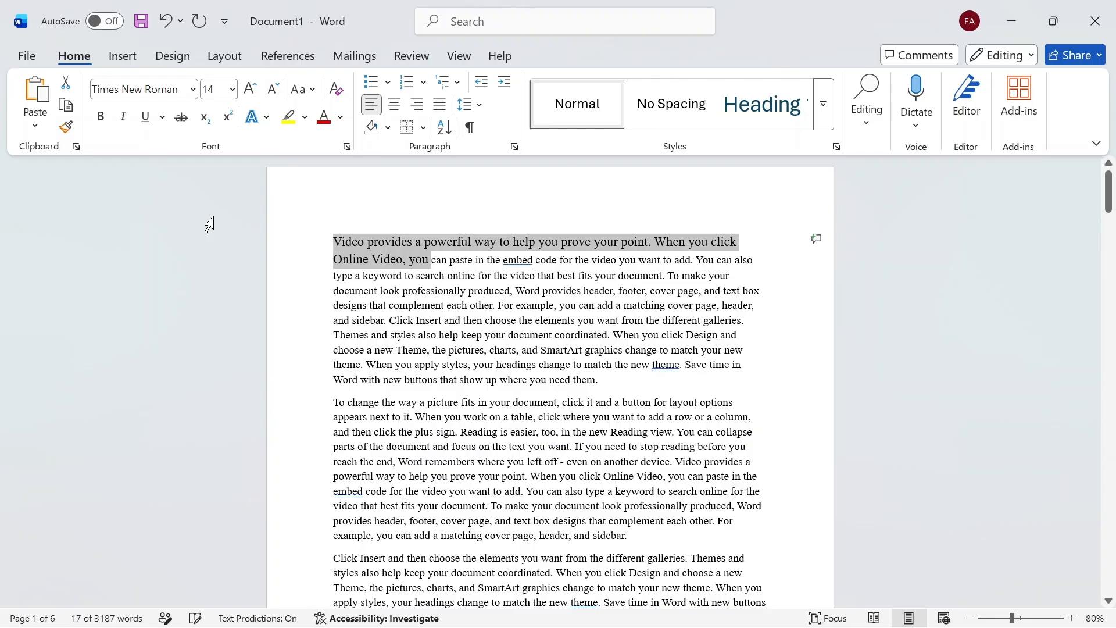
click(431, 267)
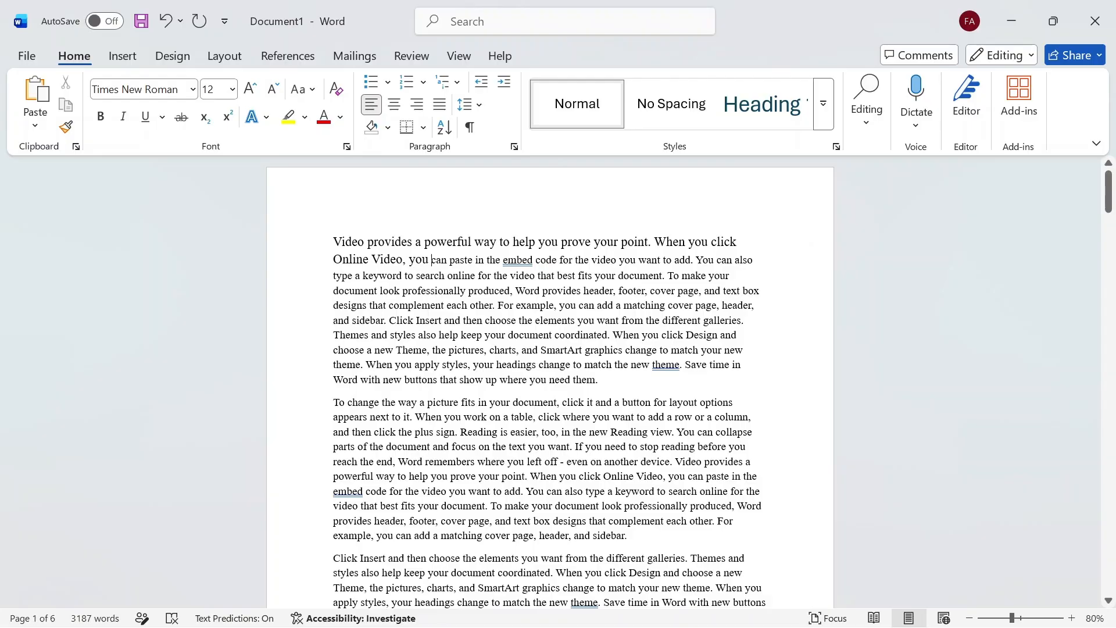
Select the opening text from "Video provides" through "Online Video, you" and set its font size to 16
key(ctrl+Home)
key(ctrl+shift+Right)
key(shift+Down)
key(ctrl+shift+Right)
key(ctrl+shift+Right)
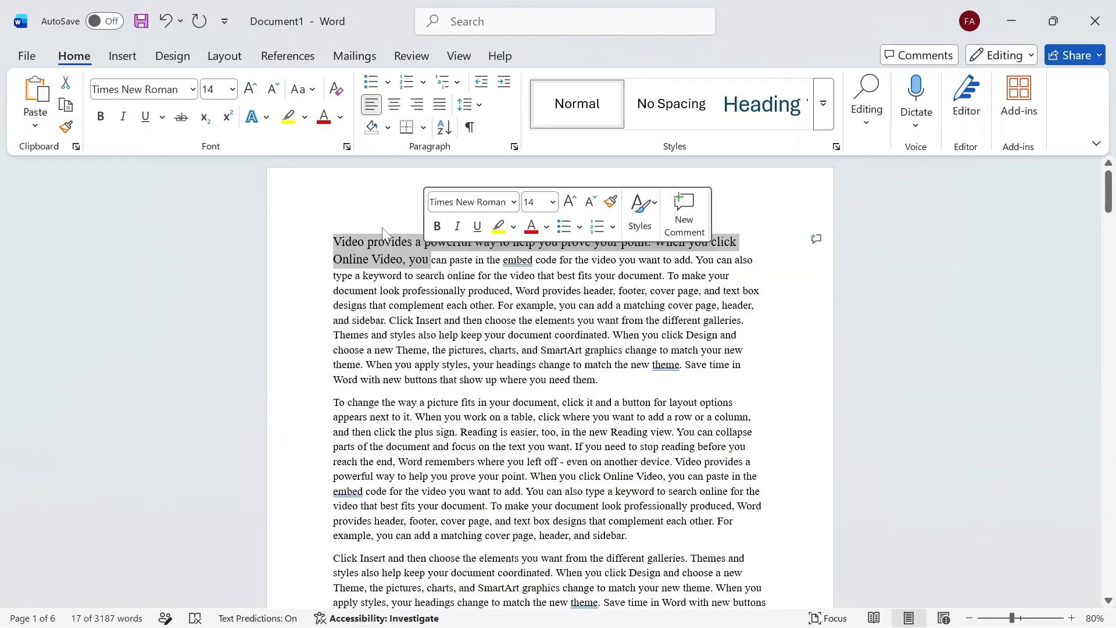
click(233, 90)
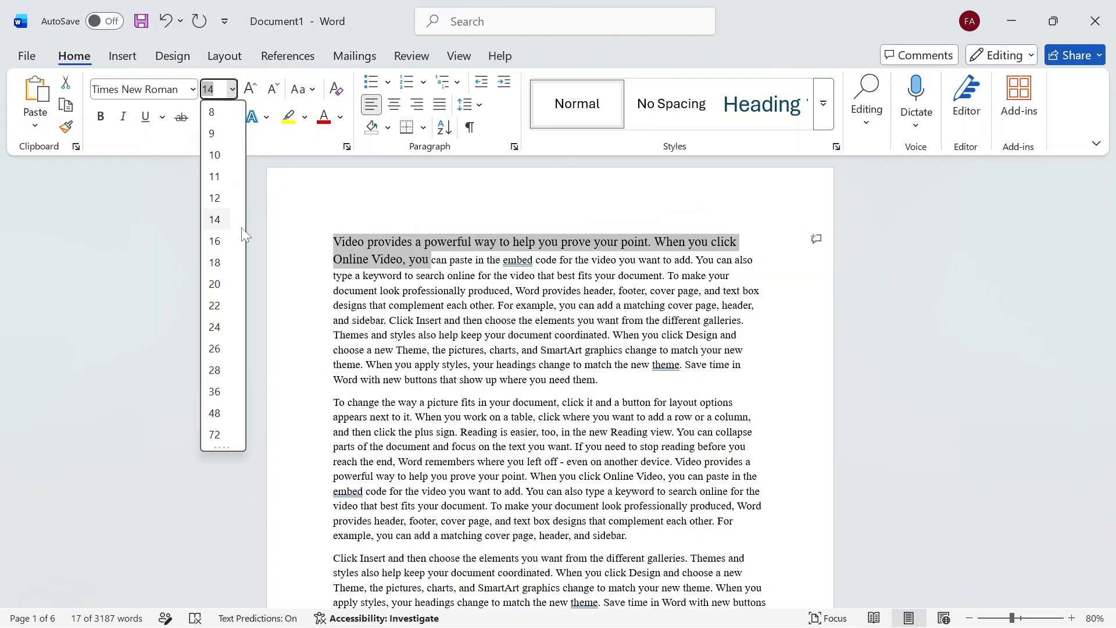
click(221, 241)
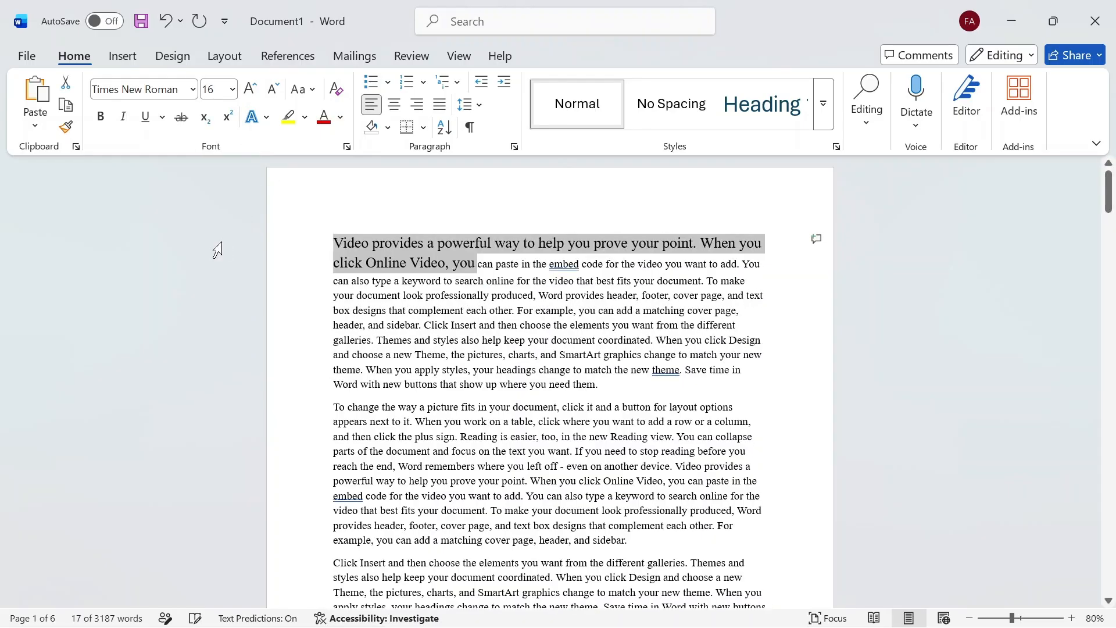